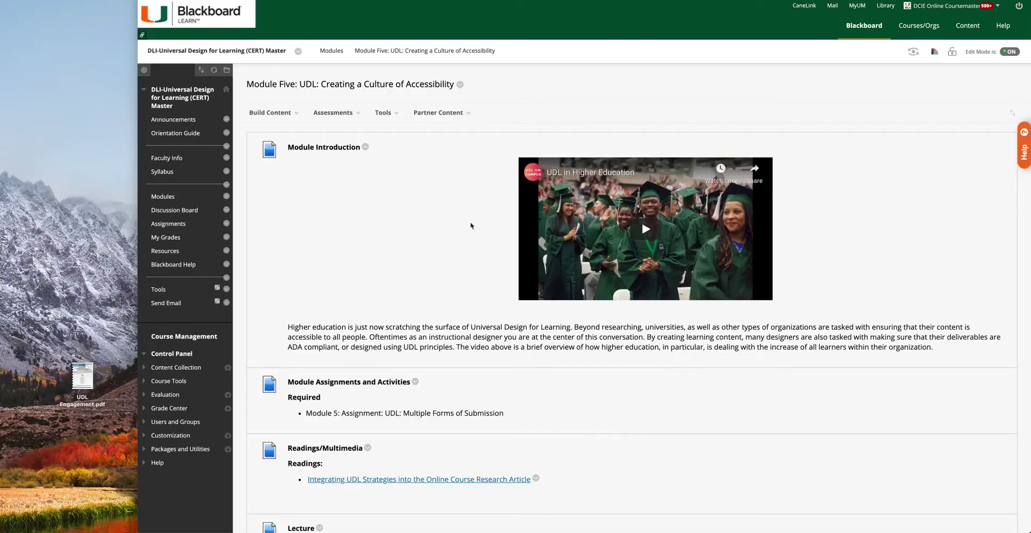
Open the Readings/Multimedia item of Module Five for editing
{"action": "scroll", "coordinate": [471, 226], "scroll_direction": "down", "scroll_amount": 5}
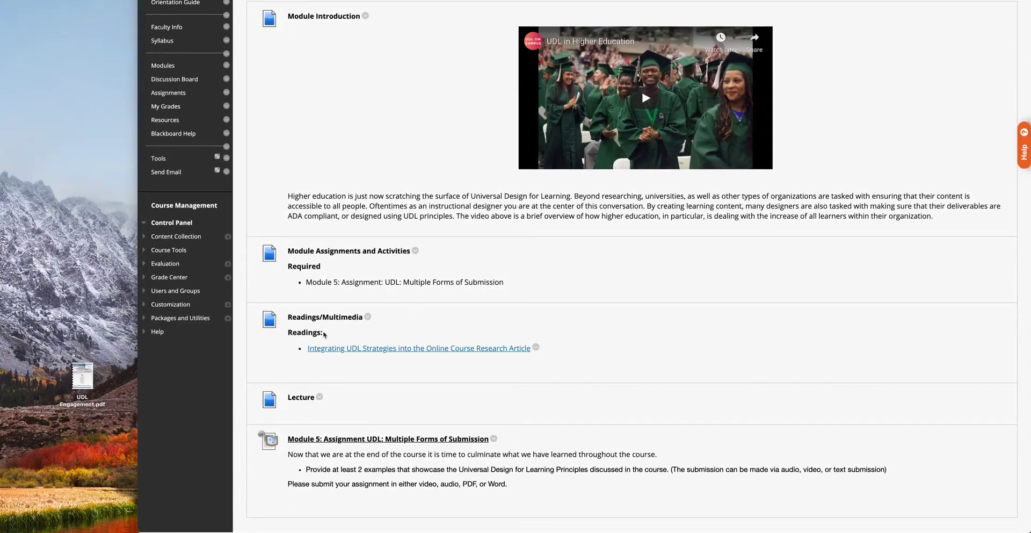
{"action": "mouse_move", "coordinate": [390, 318]}
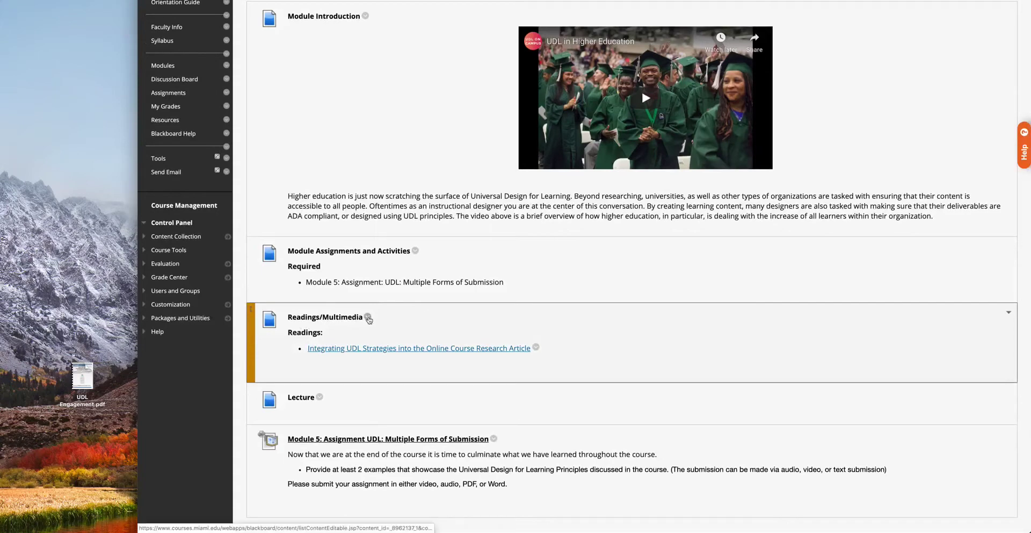
{"action": "left_click", "coordinate": [368, 317]}
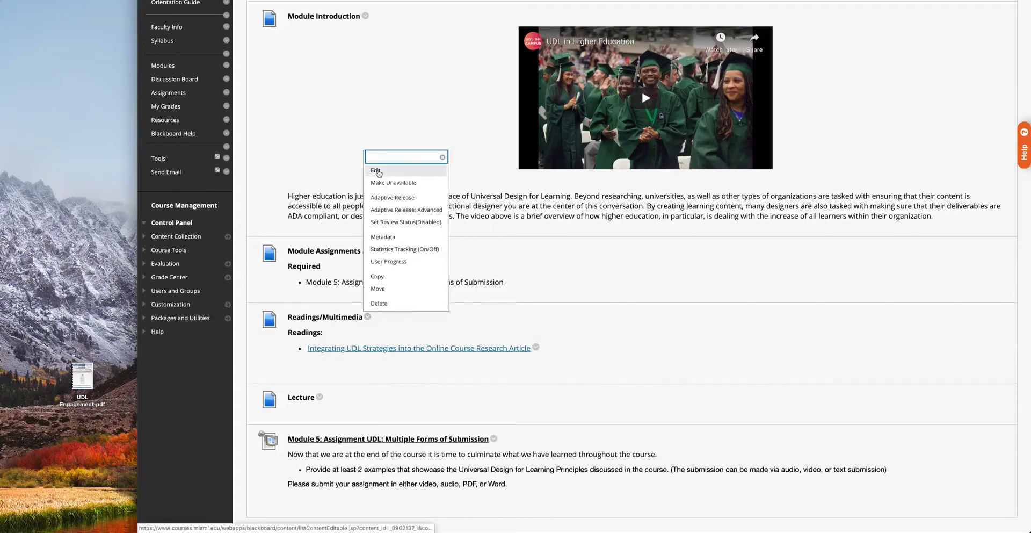
{"action": "left_click", "coordinate": [376, 171]}
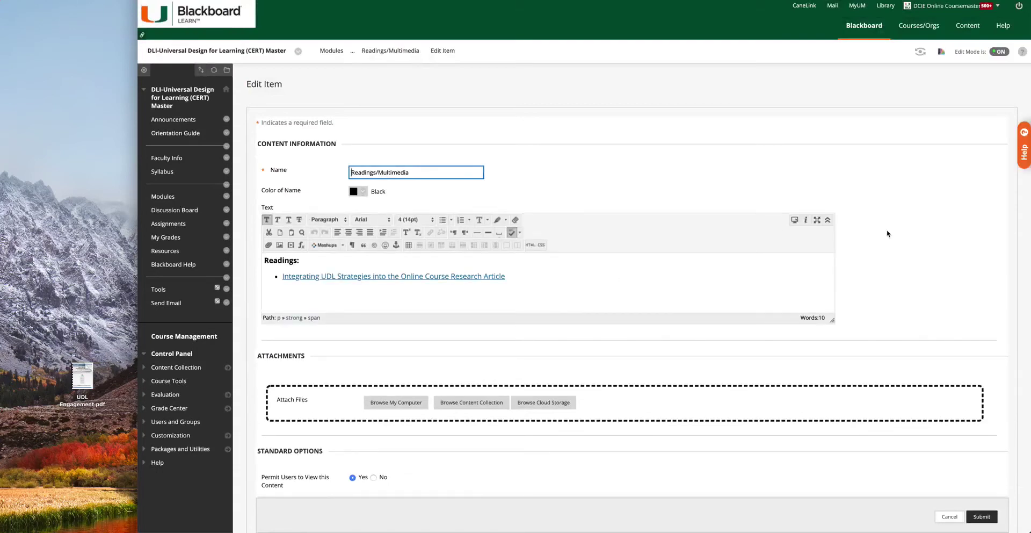
Add a bullet reading "UDL Engagement" below the existing research article link in the item's text
{"action": "left_click", "coordinate": [527, 285]}
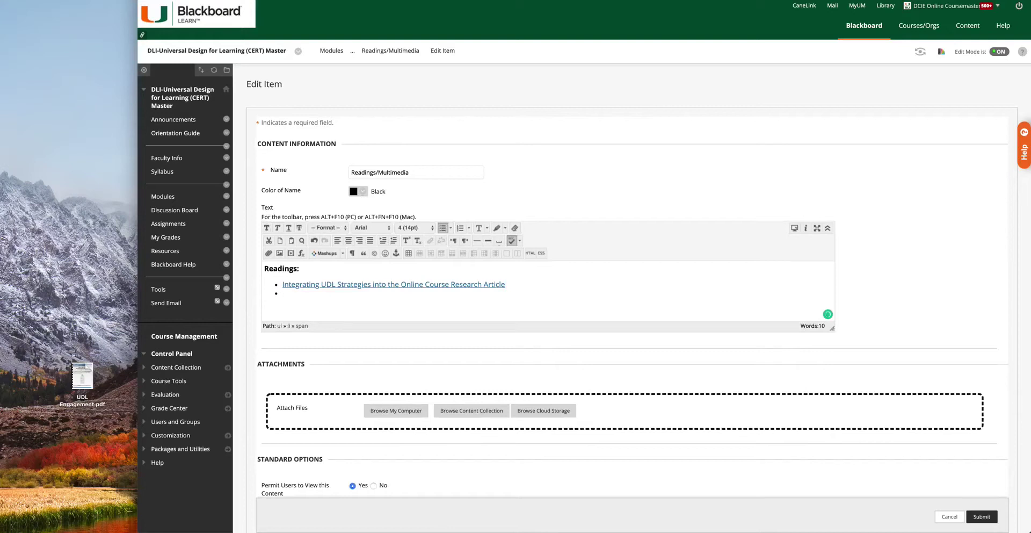
{"action": "type", "text": "UDL Engagement"}
Start a content link on the "UDL Engagement" bullet text and attach UDL Engagement.pdf from the desktop to it
{"action": "left_click_drag", "start_coordinate": [282, 294], "coordinate": [342, 296]}
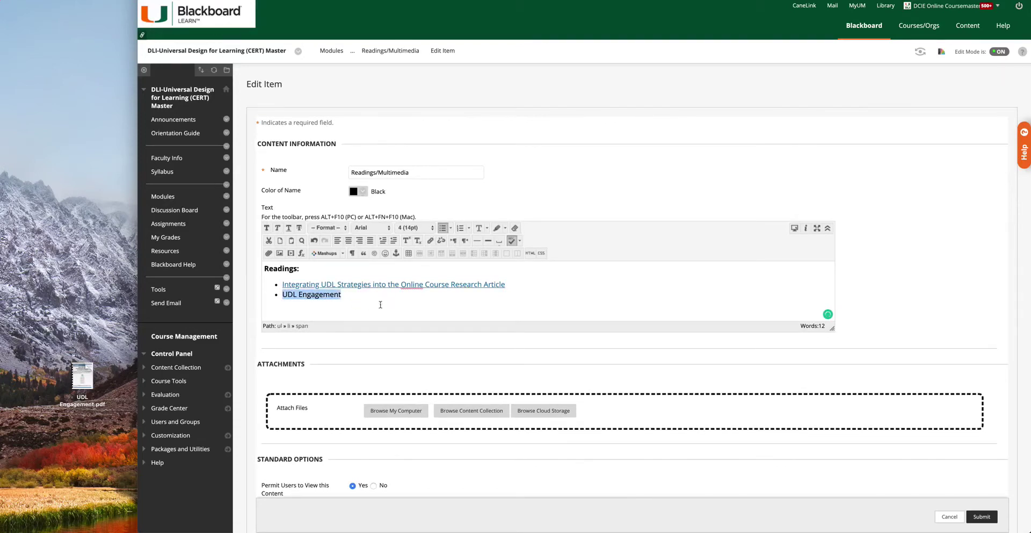
{"action": "left_click", "coordinate": [268, 254]}
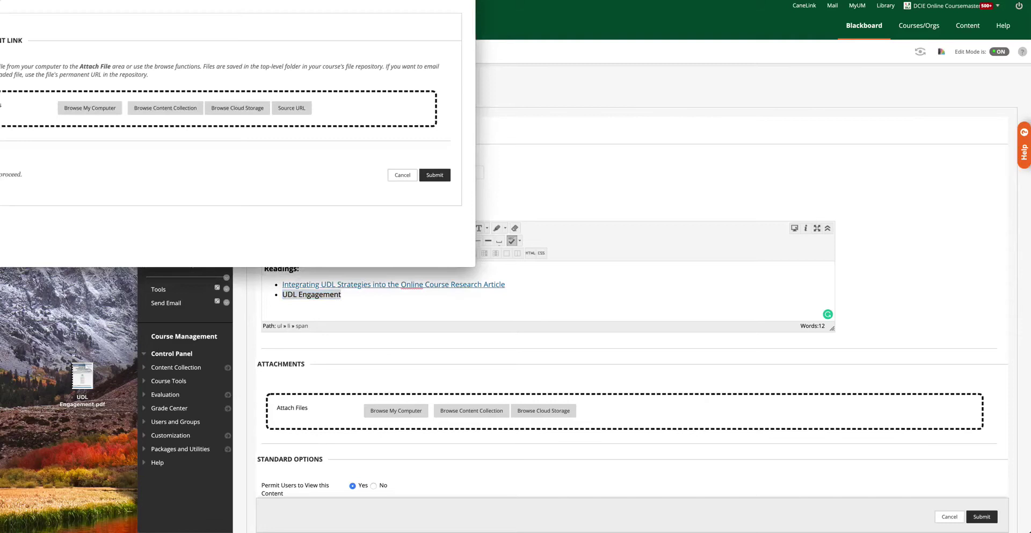
{"action": "left_click_drag", "start_coordinate": [270, 0], "coordinate": [441, 31]}
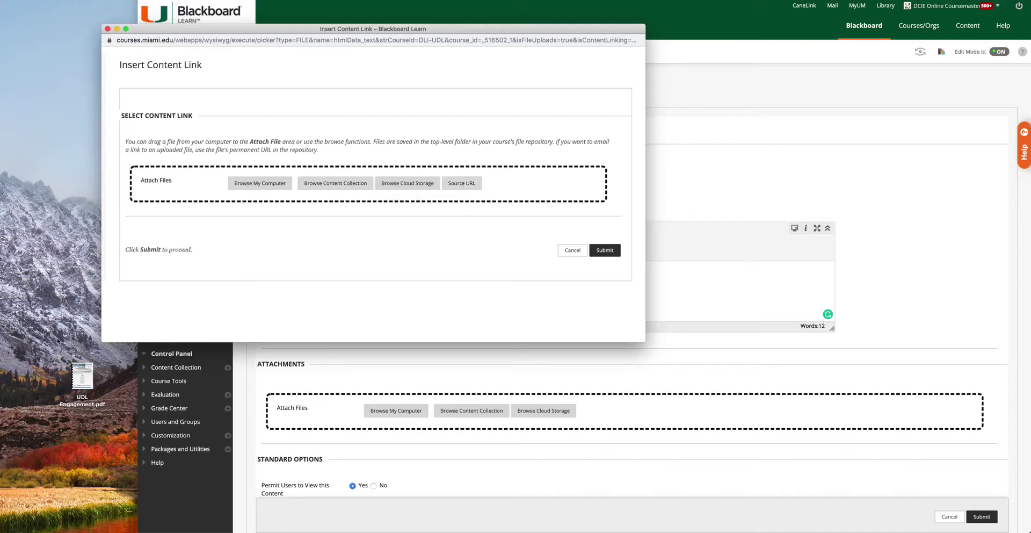
{"action": "left_click", "coordinate": [83, 373]}
{"action": "left_click_drag", "start_coordinate": [83, 372], "coordinate": [317, 188]}
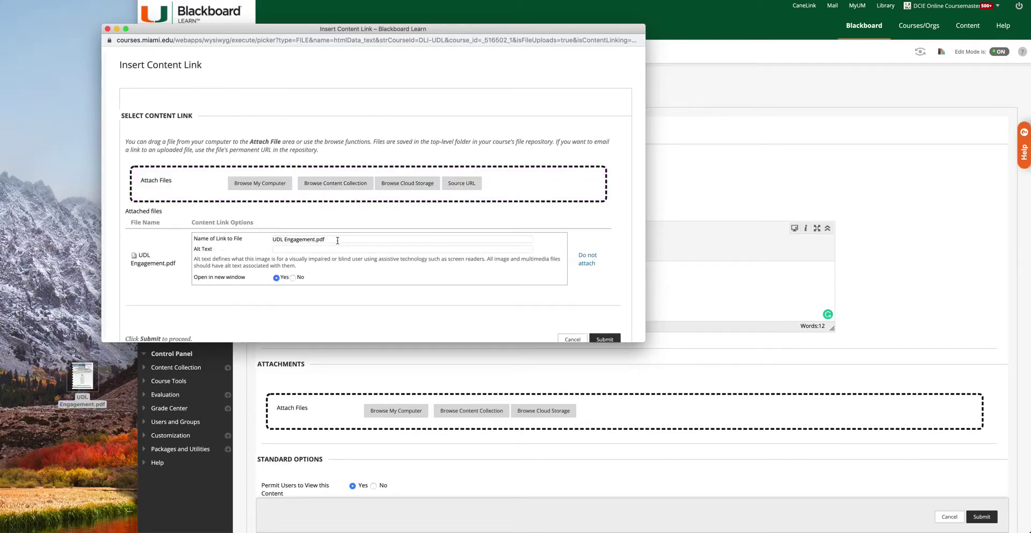
Name the link to the file "UDL Engagement" without the .pdf extension and insert it into the item's text
{"action": "left_click_drag", "start_coordinate": [338, 240], "coordinate": [260, 242]}
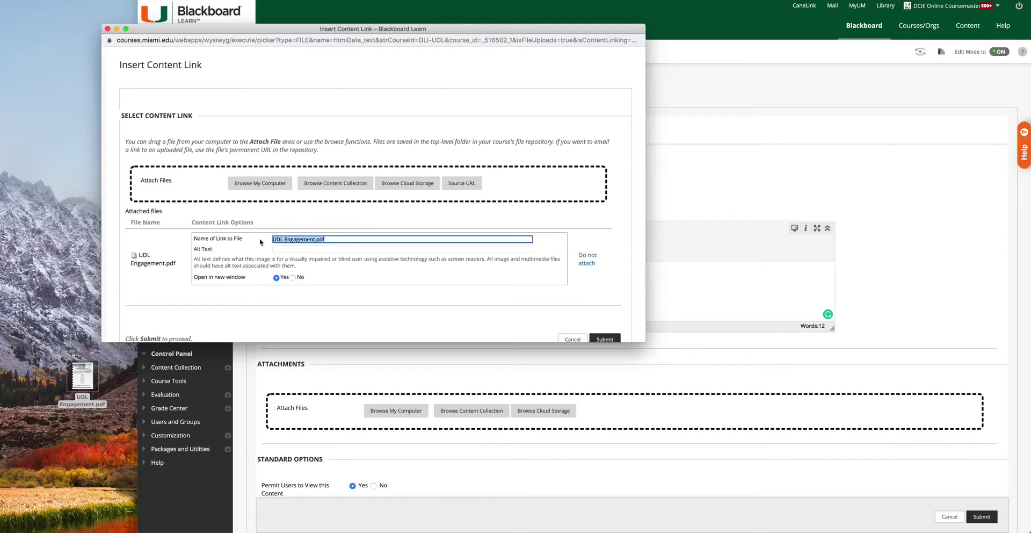
{"action": "key", "text": "End"}
{"action": "key", "text": "BackSpace"}
{"action": "key", "text": "BackSpace"}
{"action": "key", "text": "BackSpace"}
{"action": "key", "text": "BackSpace"}
{"action": "scroll", "coordinate": [601, 269], "scroll_direction": "down", "scroll_amount": 2}
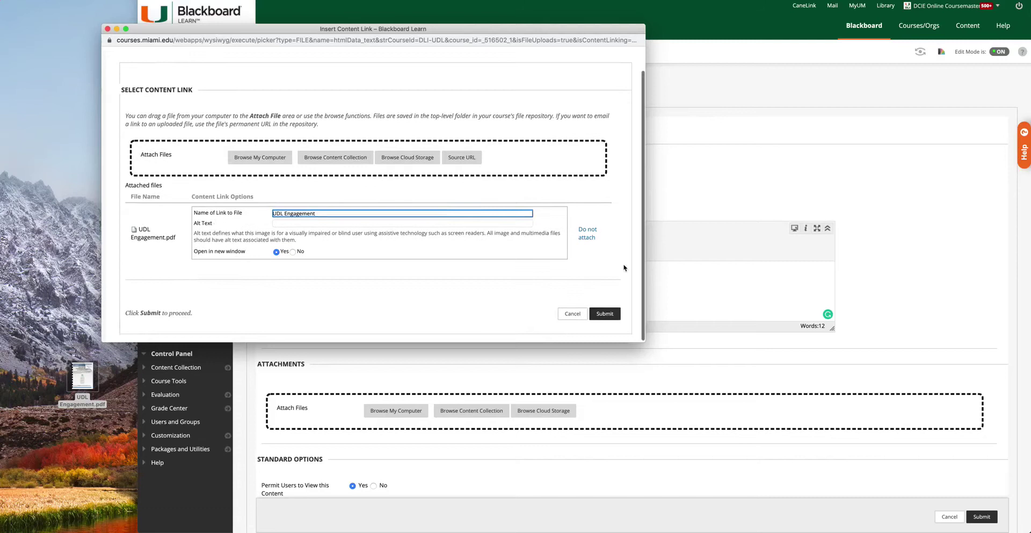
{"action": "left_click", "coordinate": [605, 313]}
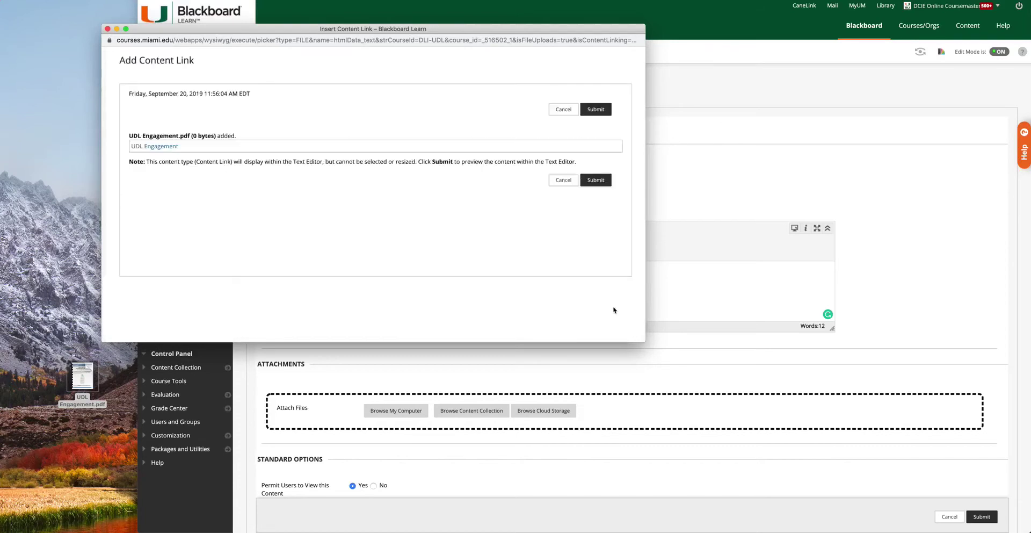
{"action": "left_click", "coordinate": [606, 179]}
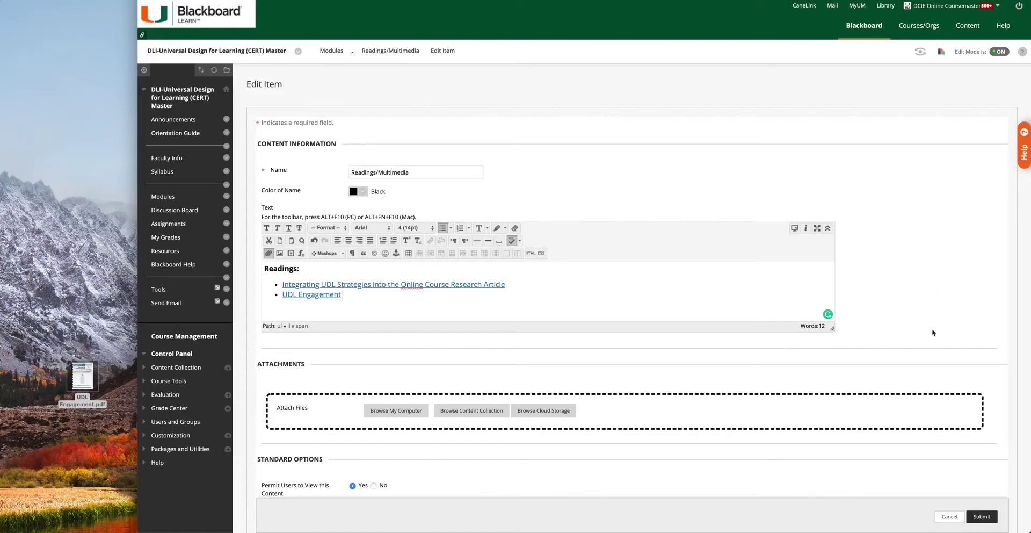
Add UDL Engagement.pdf from the desktop to the Readings/Multimedia item's own attachments
{"action": "scroll", "coordinate": [932, 332], "scroll_direction": "down", "scroll_amount": 2}
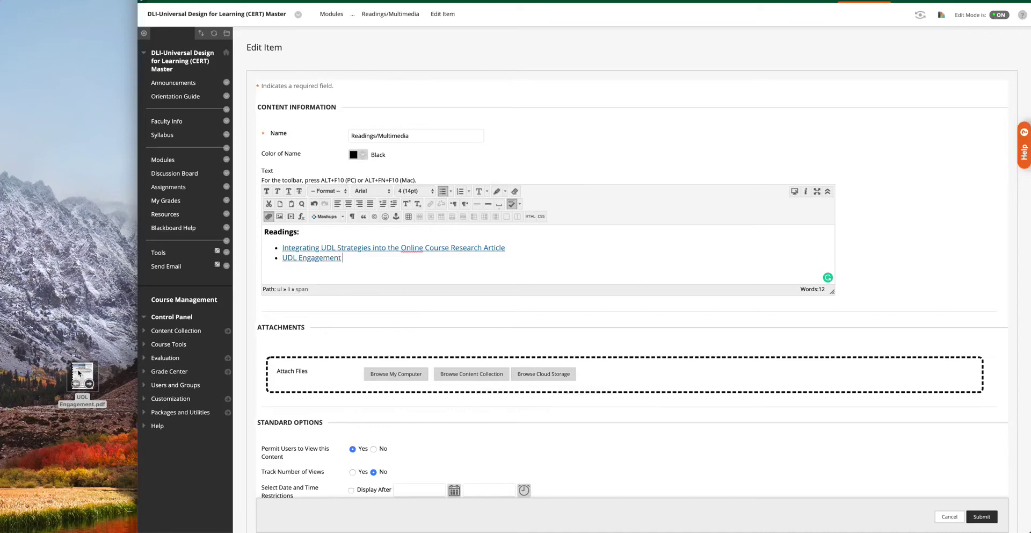
{"action": "left_click_drag", "start_coordinate": [82, 376], "coordinate": [633, 376]}
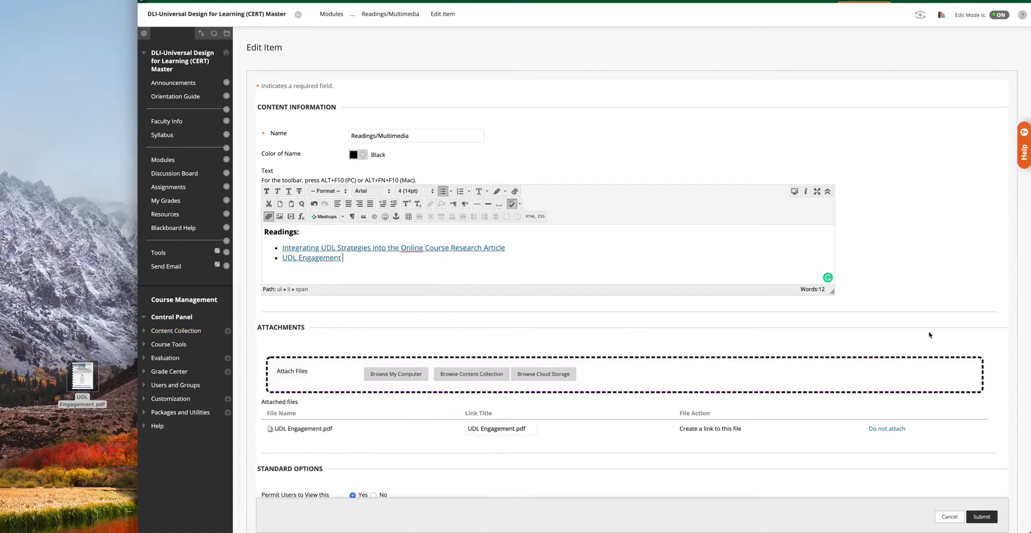
Turn on tracking of the number of views for the item and submit the edits
{"action": "scroll", "coordinate": [1004, 341], "scroll_direction": "down", "scroll_amount": 1}
{"action": "scroll", "coordinate": [1003, 342], "scroll_direction": "down", "scroll_amount": 4}
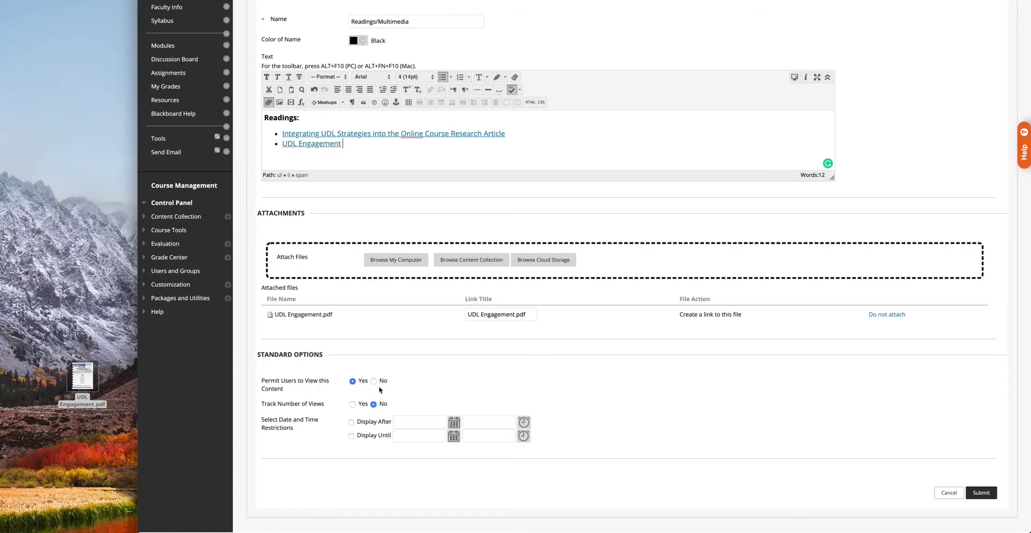
{"action": "left_click", "coordinate": [352, 404]}
{"action": "left_click", "coordinate": [984, 491]}
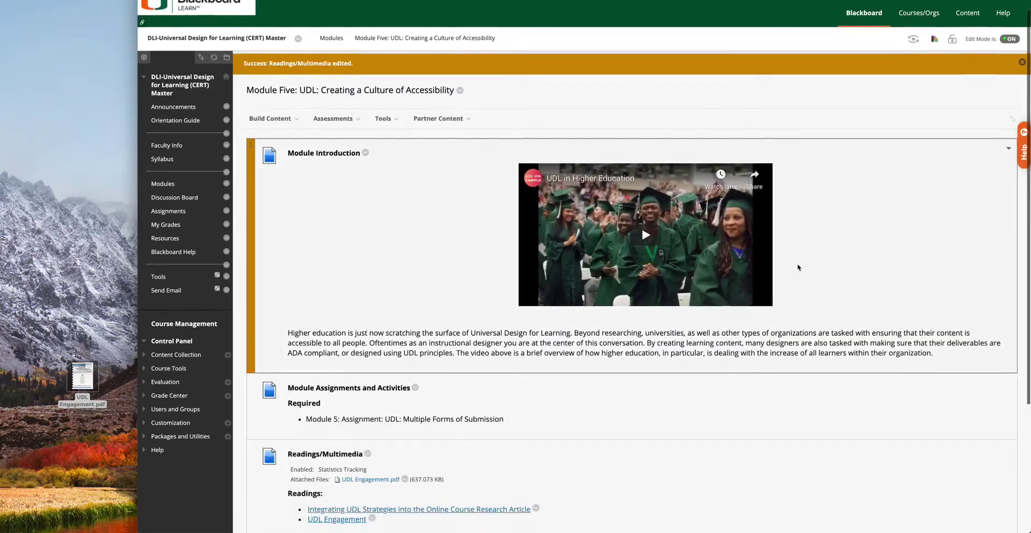
Check the UDL Engagement text link and the attached UDL Engagement.pdf under Readings/Multimedia by opening each, returning to the module page
{"action": "scroll", "coordinate": [798, 267], "scroll_direction": "down", "scroll_amount": 3}
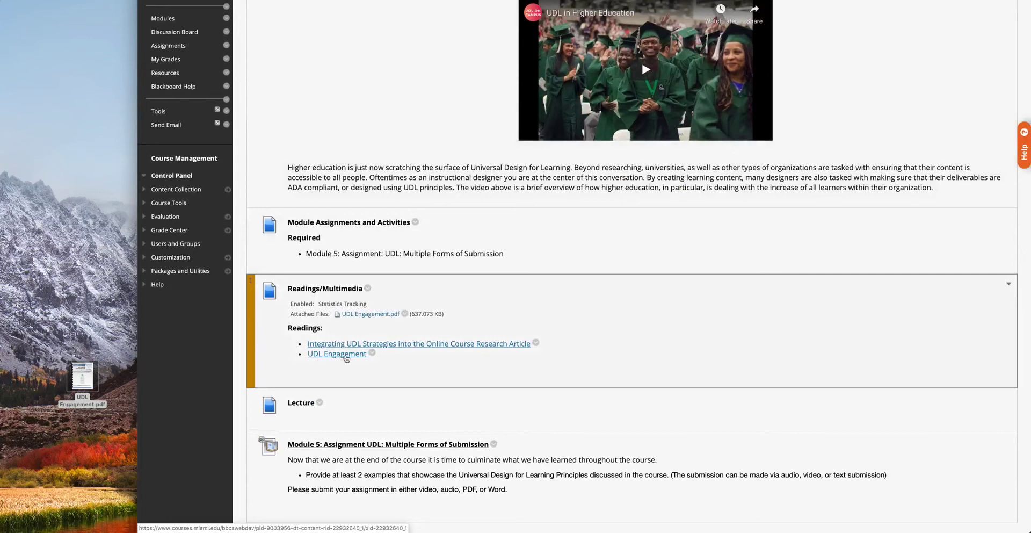
{"action": "left_click", "coordinate": [347, 354]}
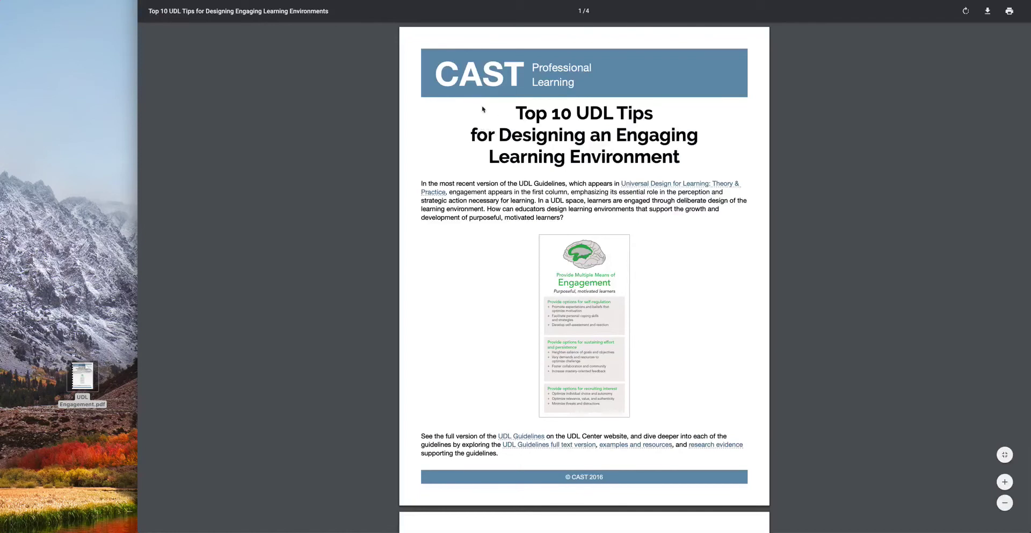
{"action": "key", "text": "super+w"}
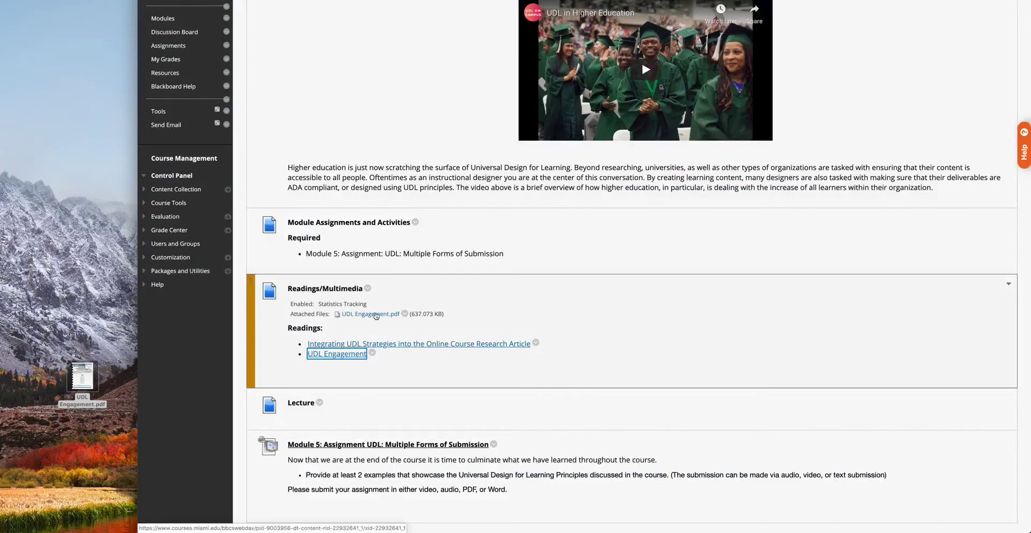
{"action": "left_click", "coordinate": [376, 315]}
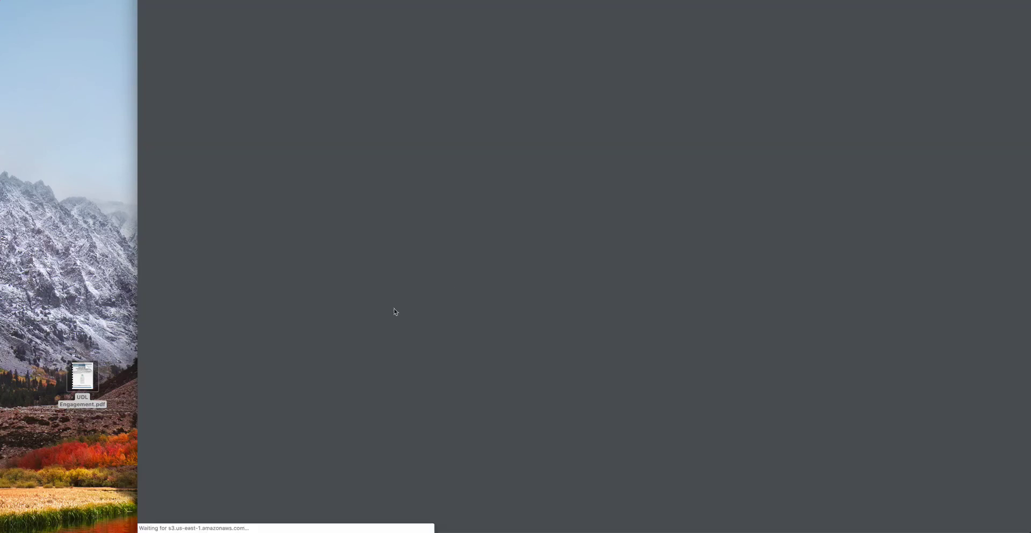
{"action": "key", "text": "super+w"}
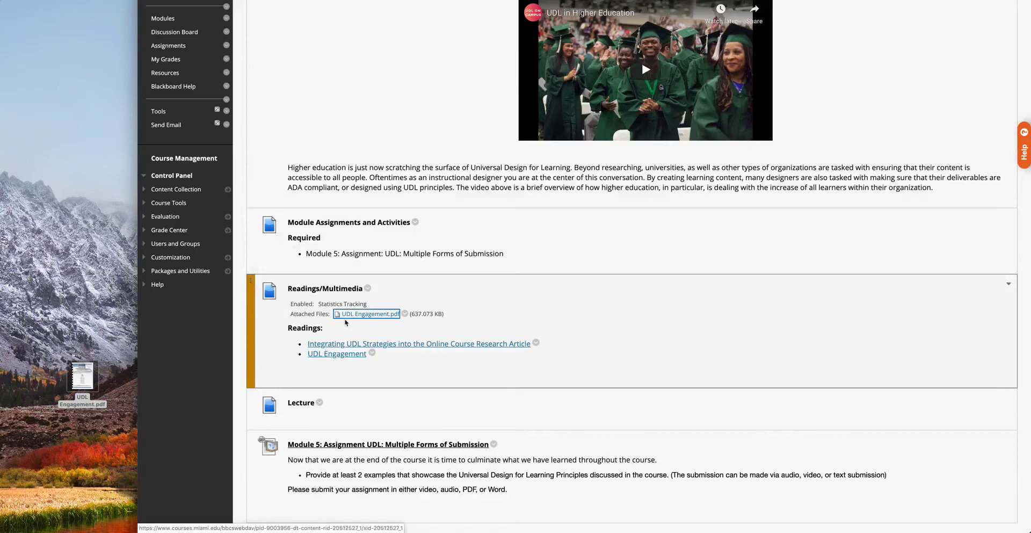
{"action": "left_click", "coordinate": [365, 316]}
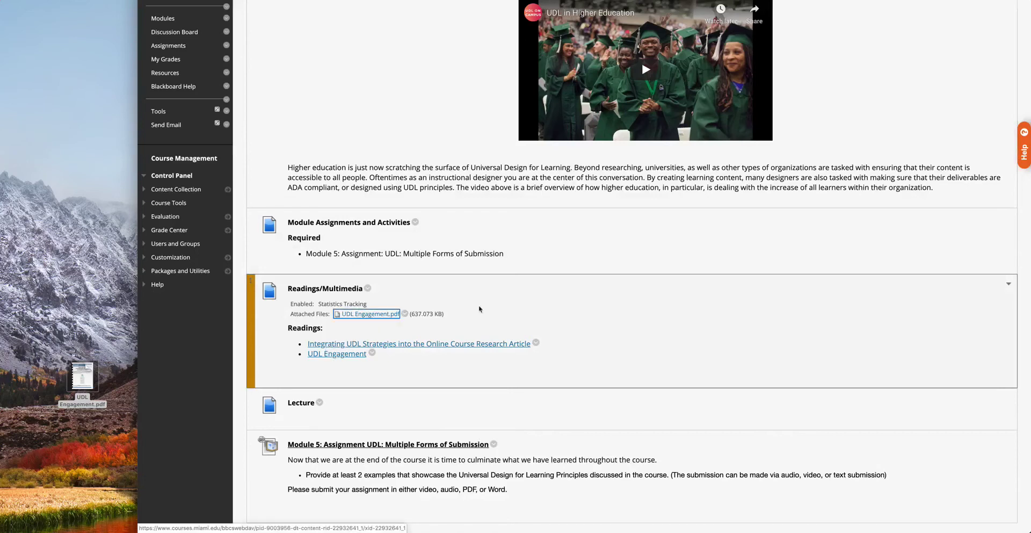